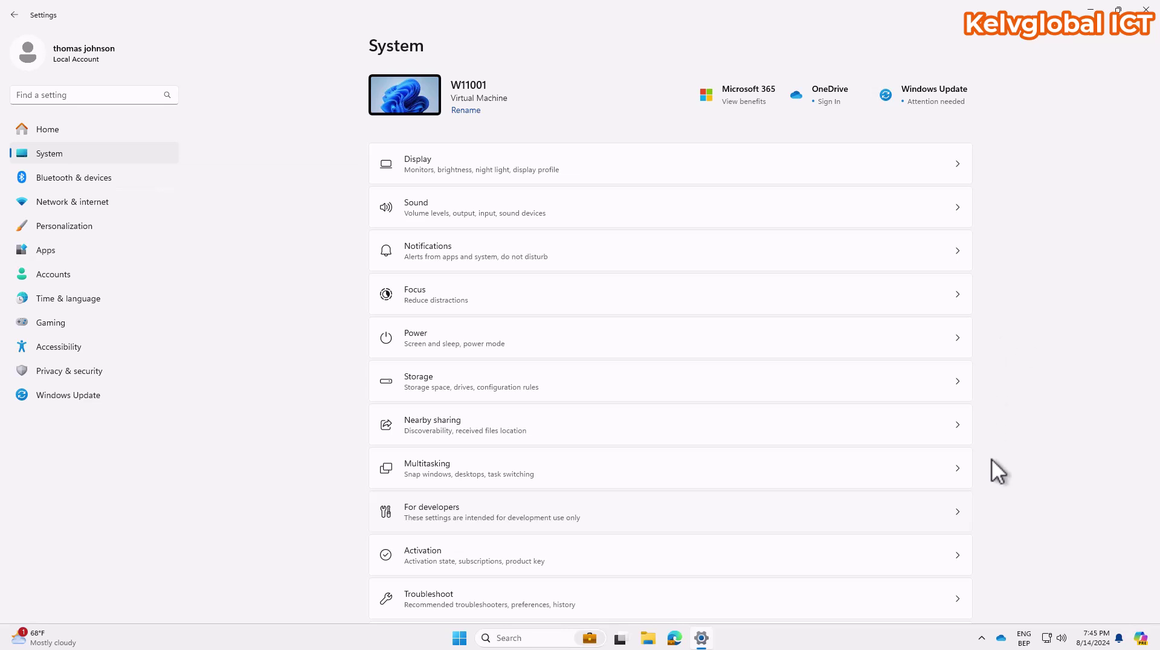
left_click(1048, 637)
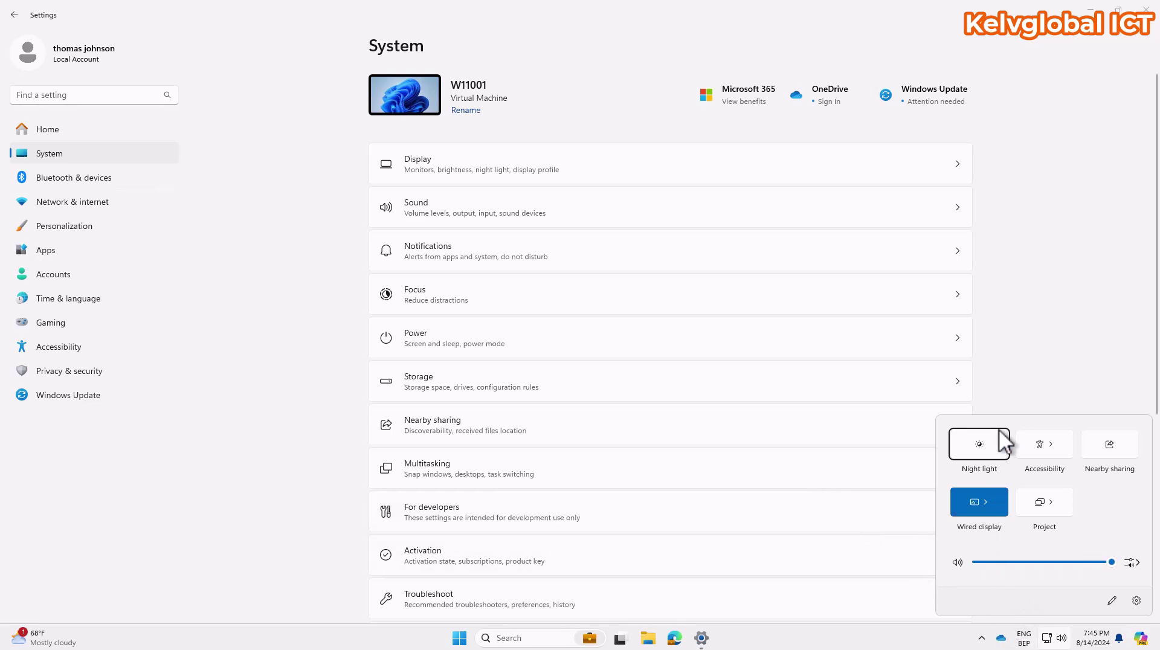
left_click(1028, 311)
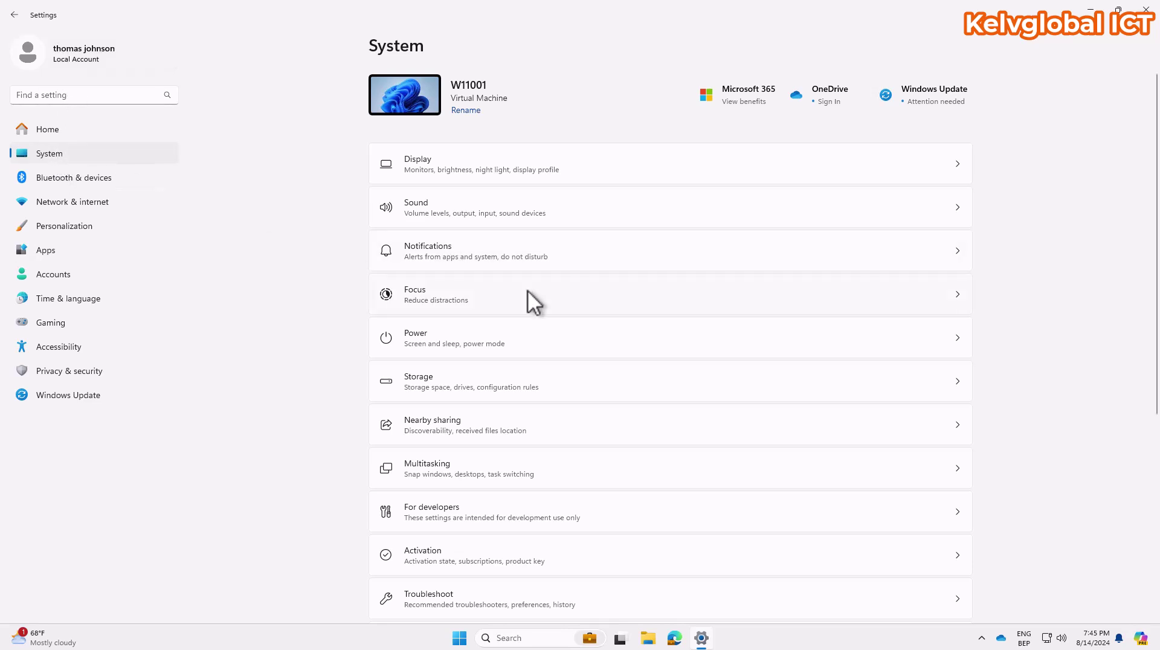
Run the Network and Internet troubleshooter from Troubleshoot > Other troubleshooters
scroll(527, 291, "down", 4)
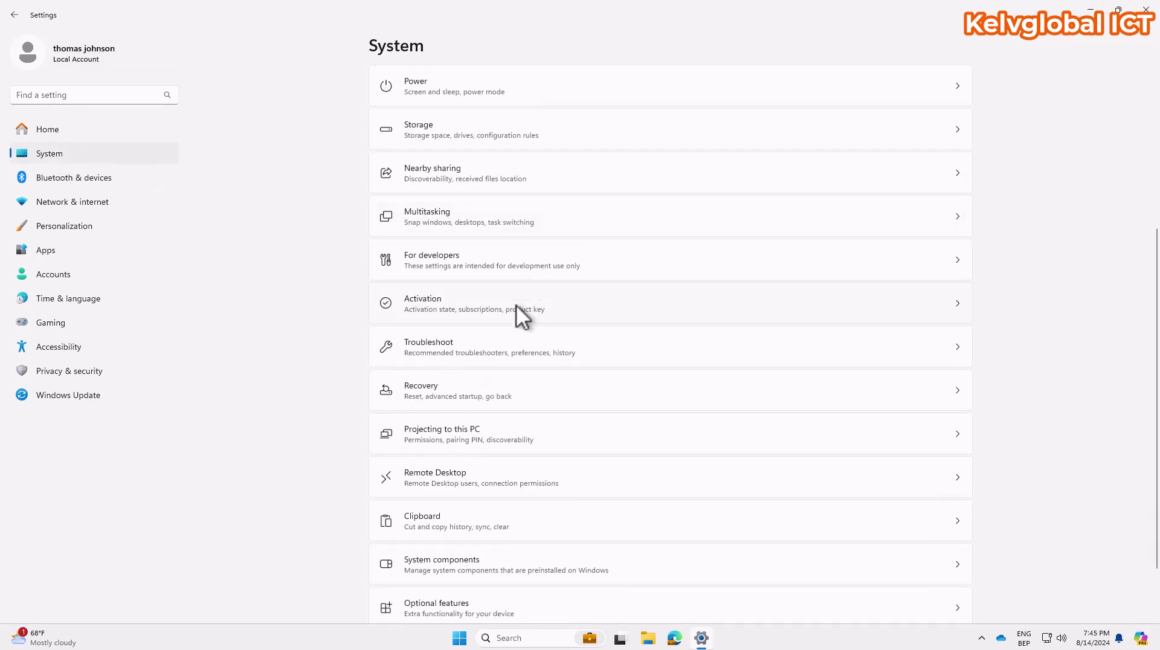
left_click(451, 361)
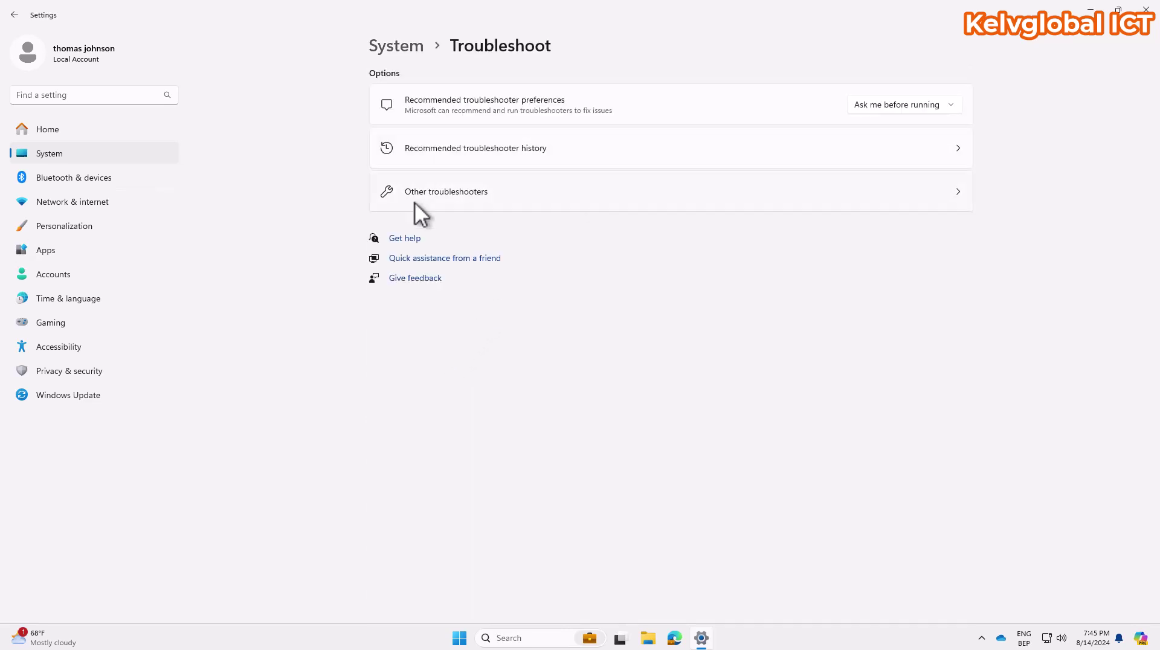
left_click(455, 193)
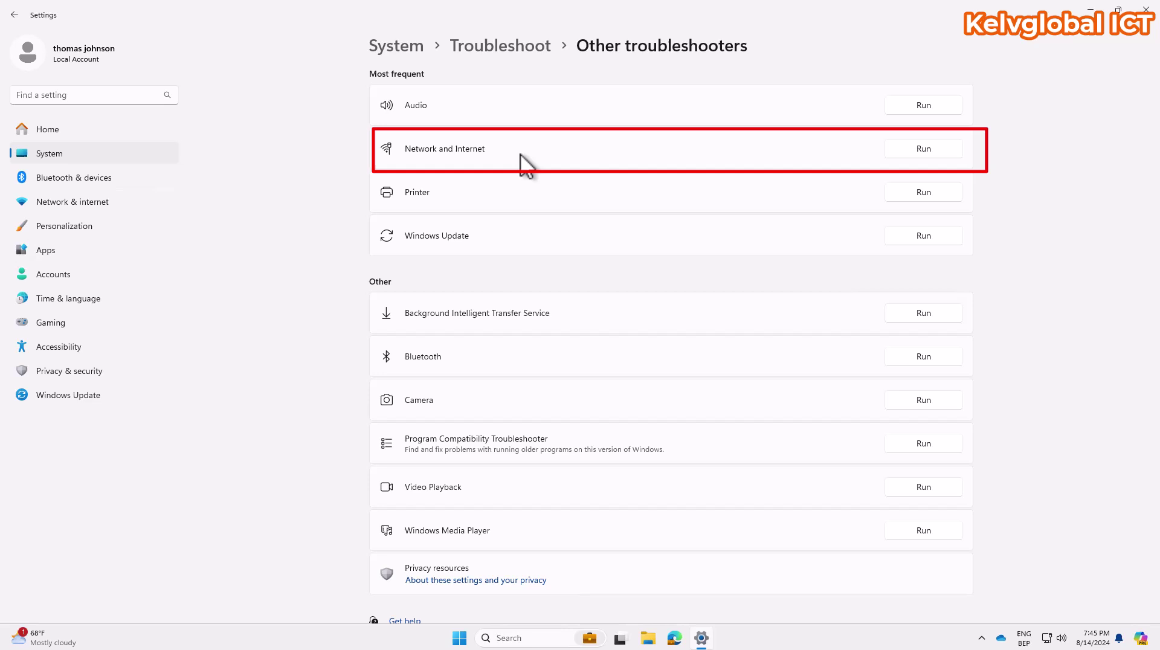
left_click(928, 152)
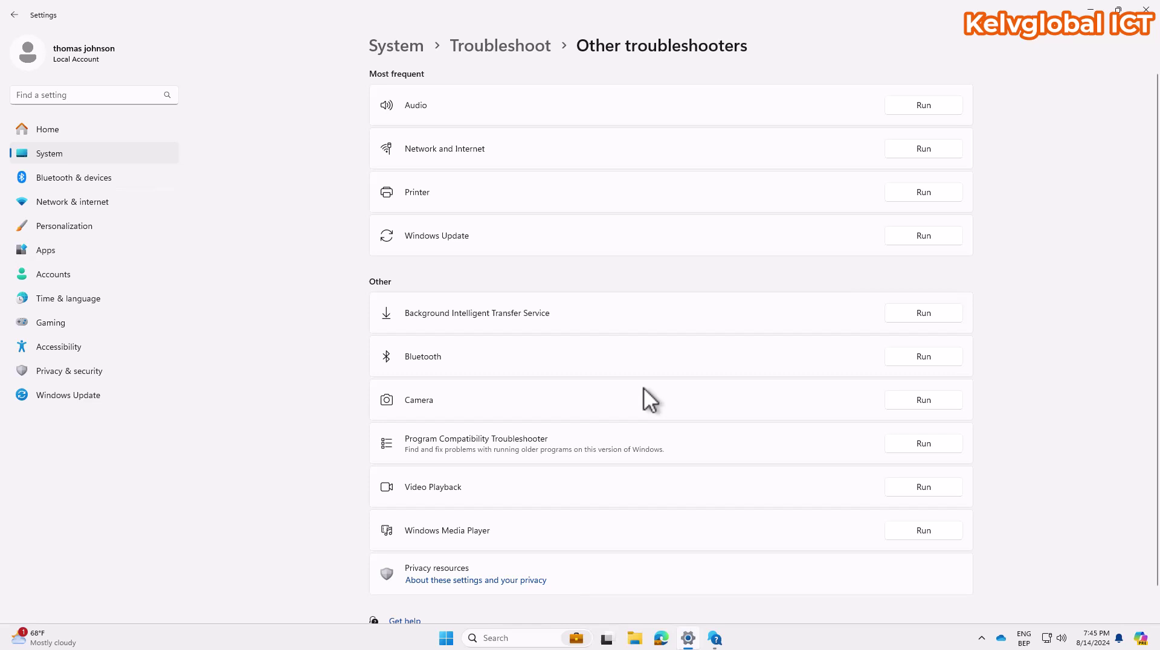
Review the Get Help results reporting the PC connected with no problems, then close the window
left_click(715, 639)
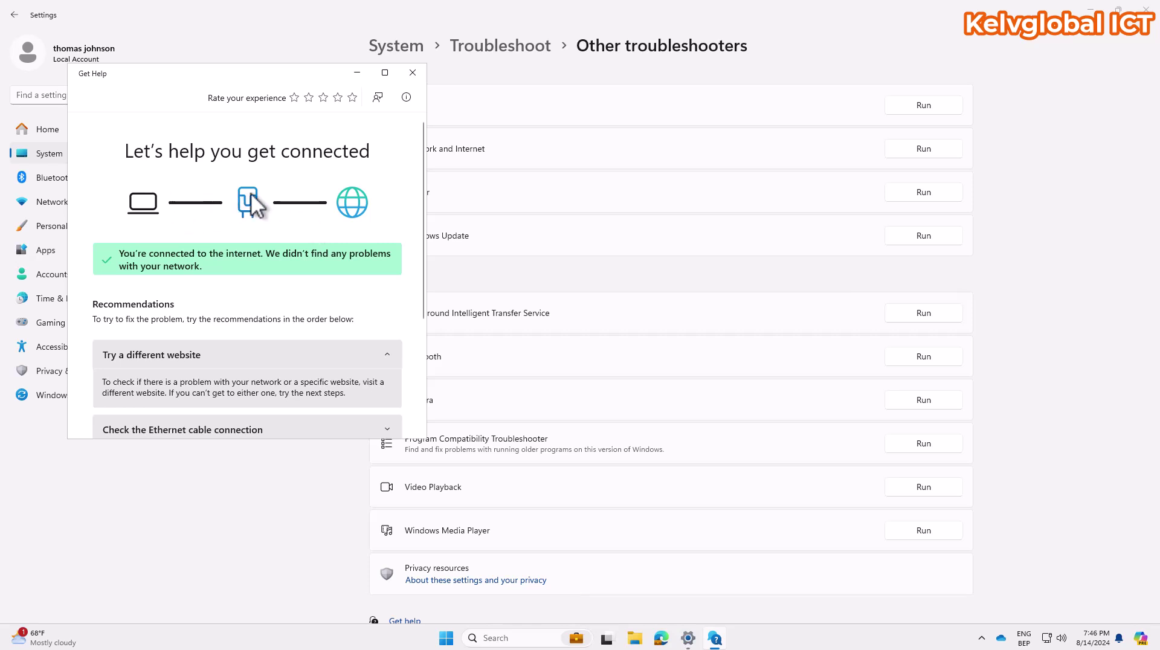
scroll(393, 218, "down", 2)
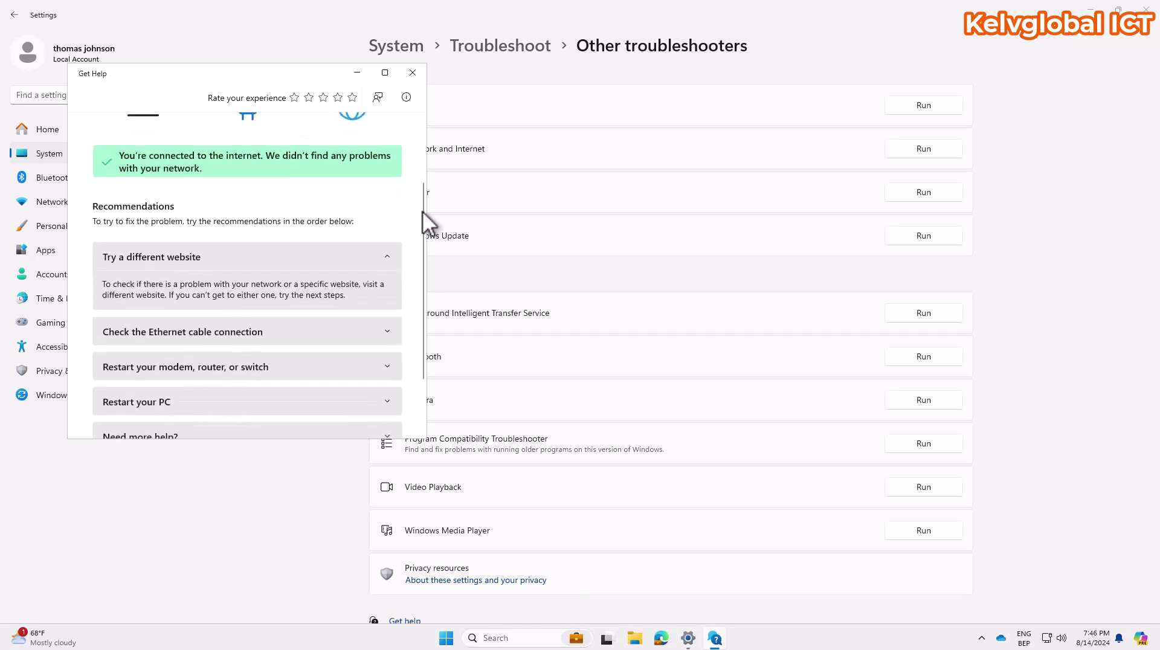
scroll(362, 229, "down", 1)
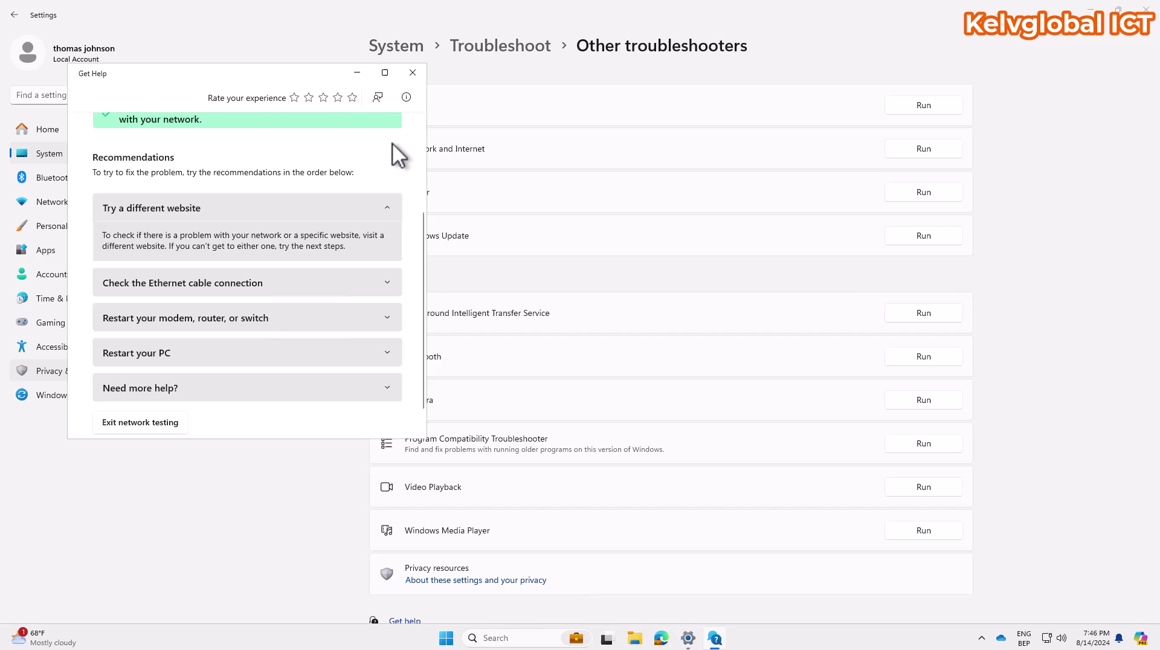
left_click(413, 72)
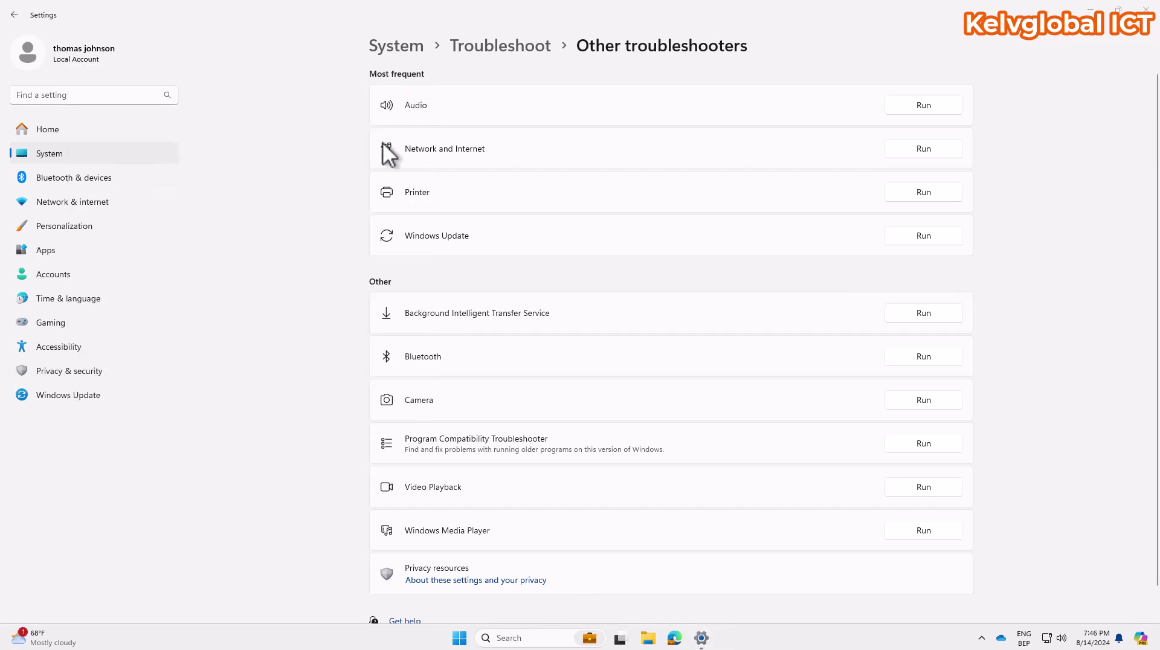
Inspect the connected Ethernet adapter's IP and DNS properties, then return to the Network & internet page
left_click(89, 204)
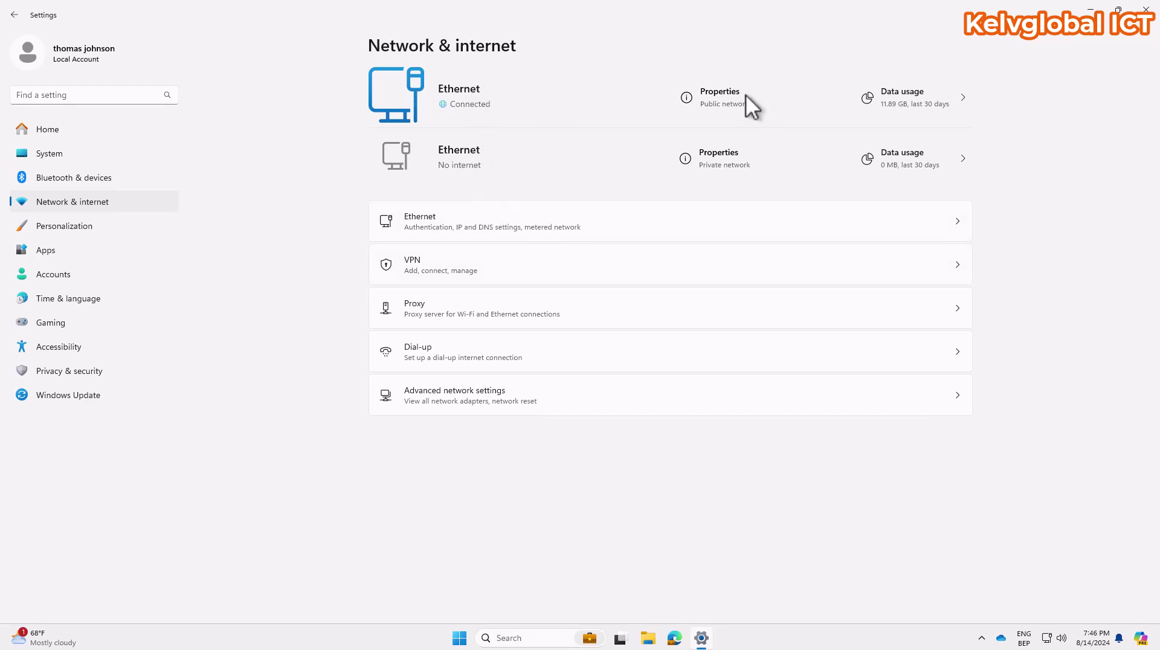
left_click(715, 103)
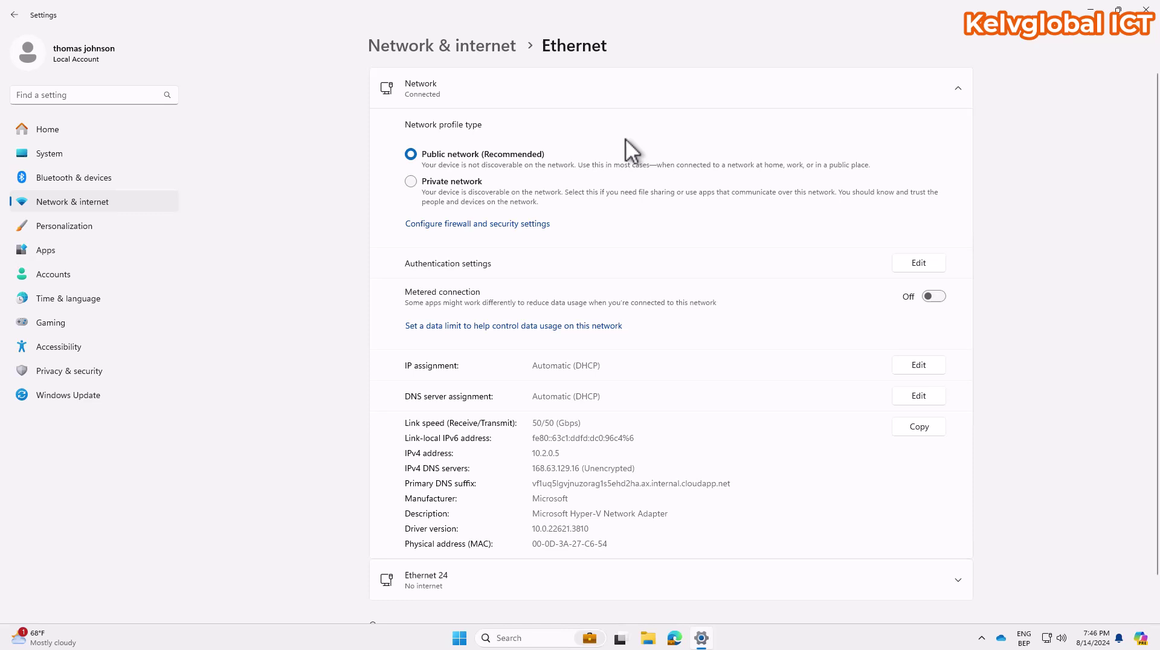
scroll(595, 196, "down", 1)
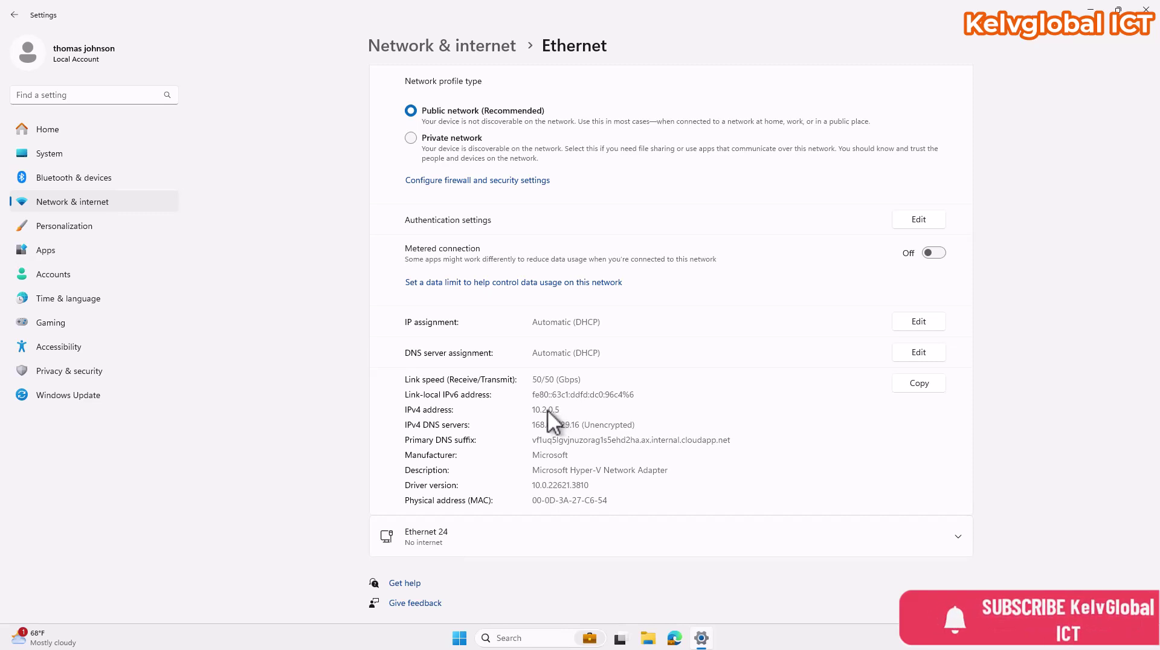
left_click(480, 48)
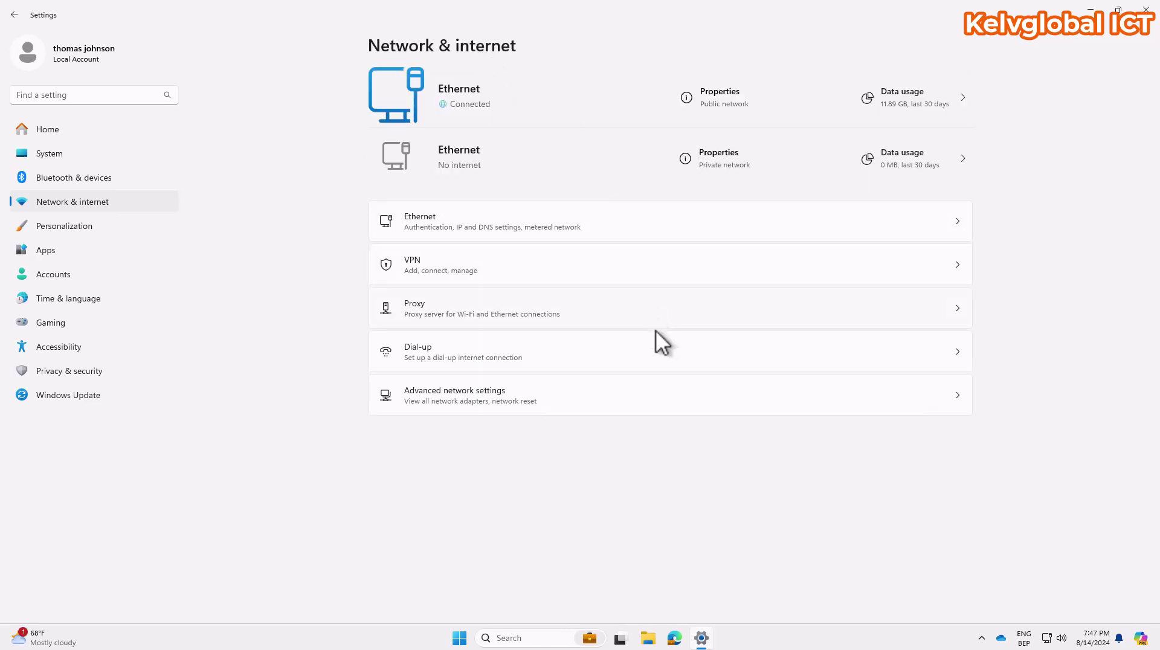
Check public network discovery and sharing in Advanced sharing settings, then return to Advanced network settings
left_click(475, 395)
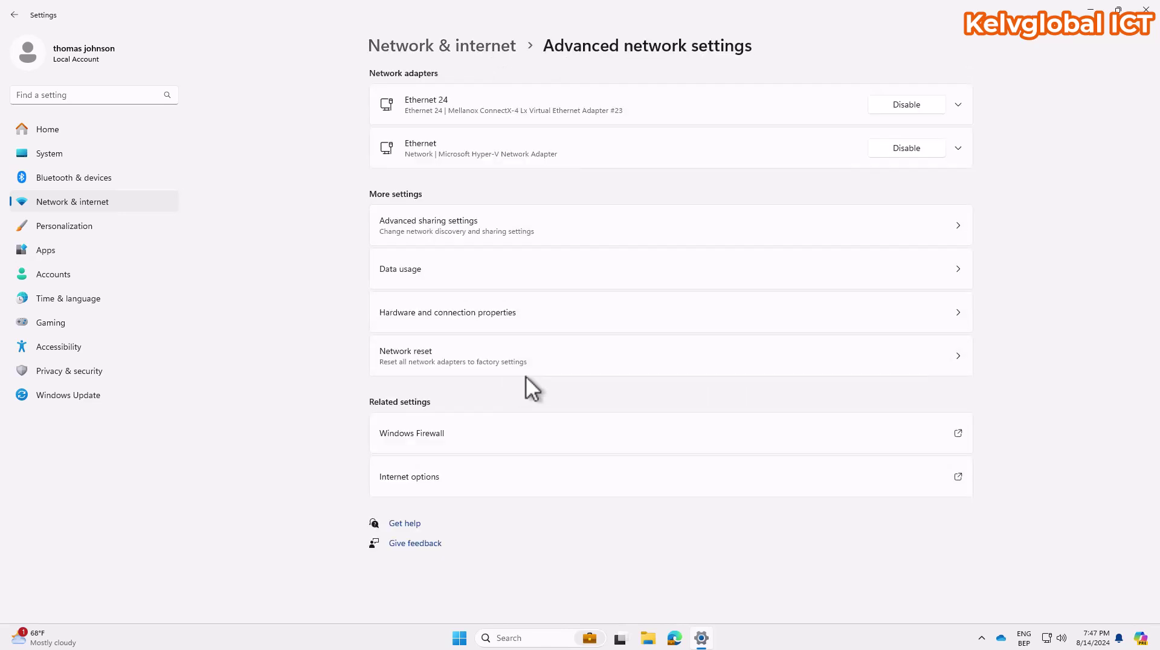
left_click(458, 223)
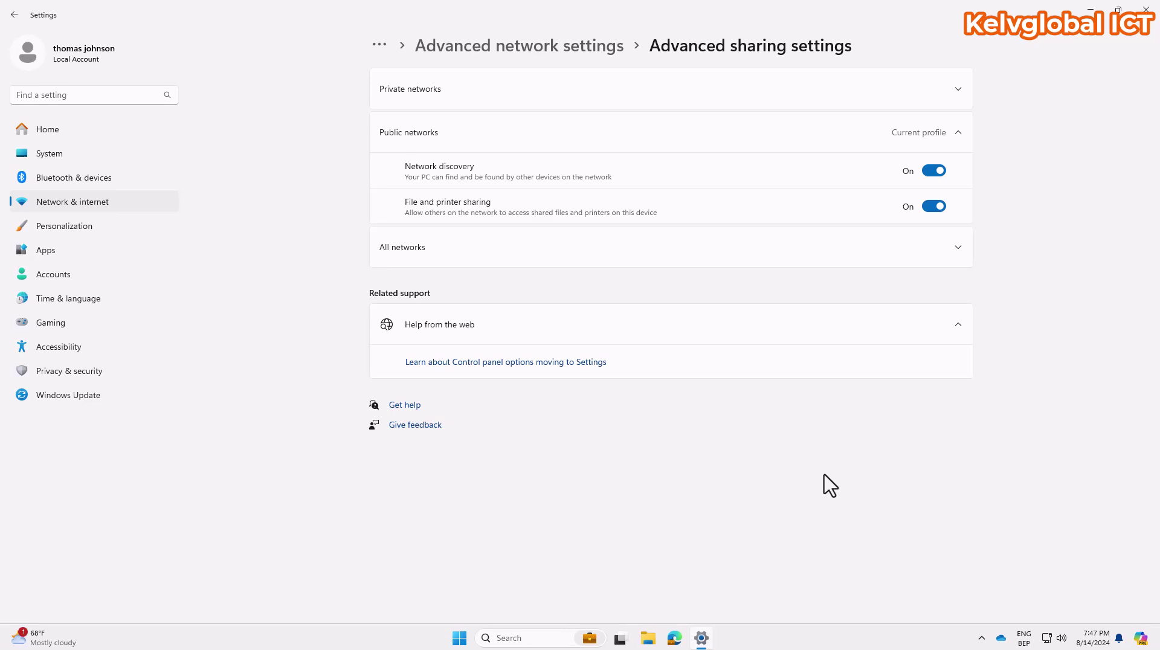
left_click(577, 46)
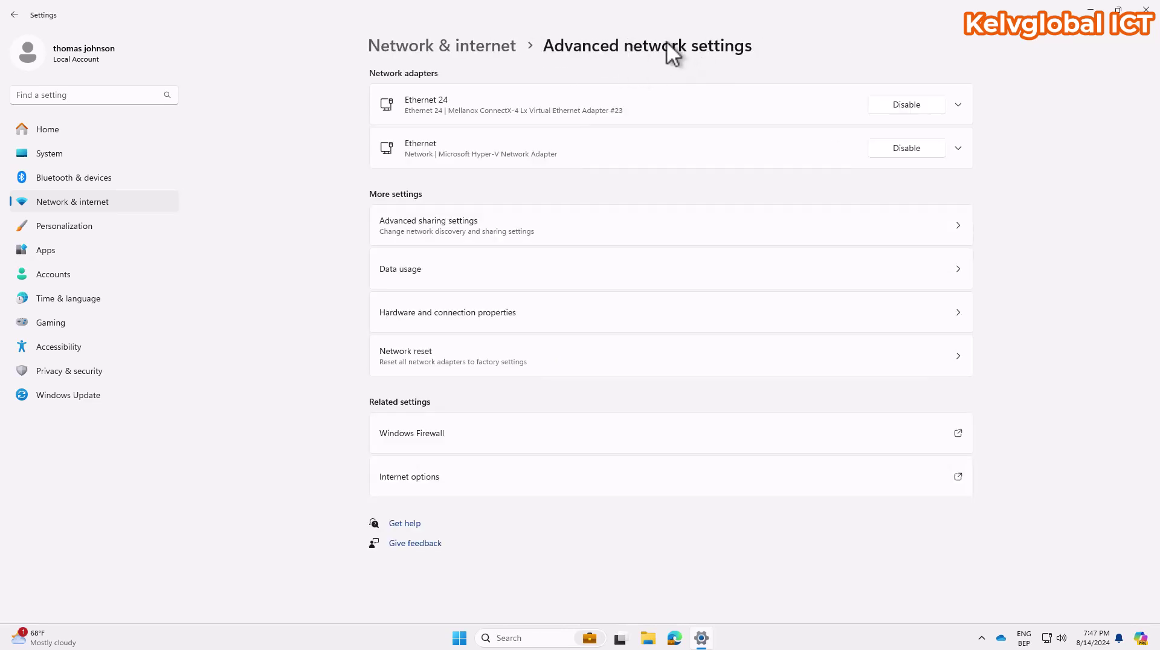
Open the Network reset page under More settings
left_click(477, 354)
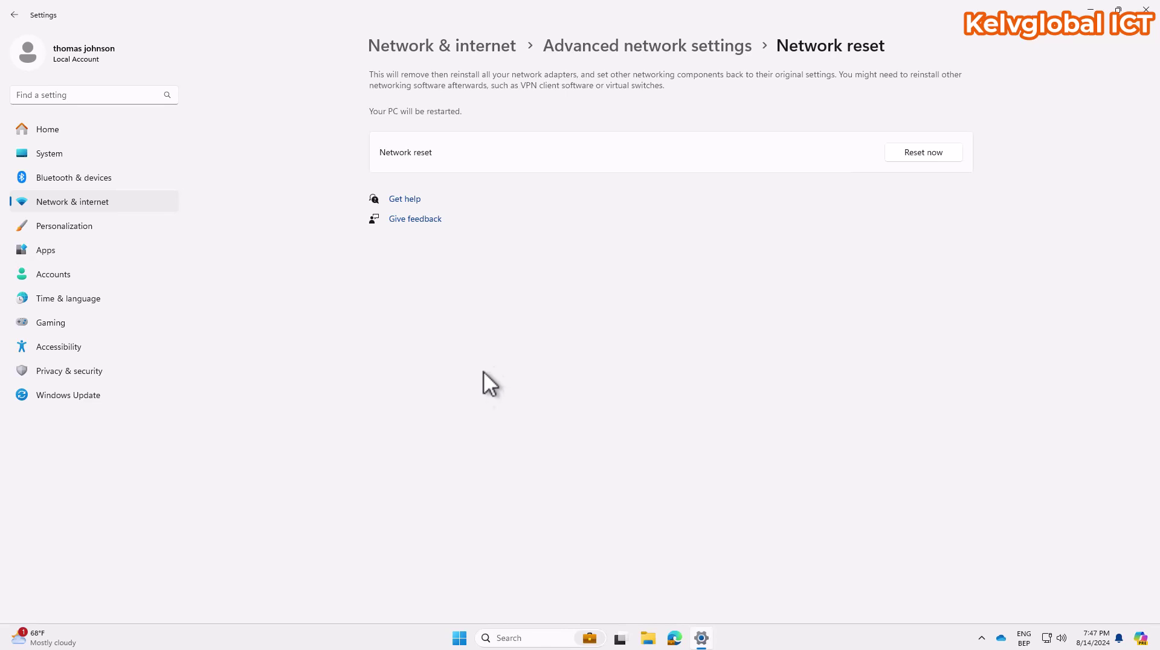
Launch Command Prompt via a cmd search and ping c0001
left_click(511, 637)
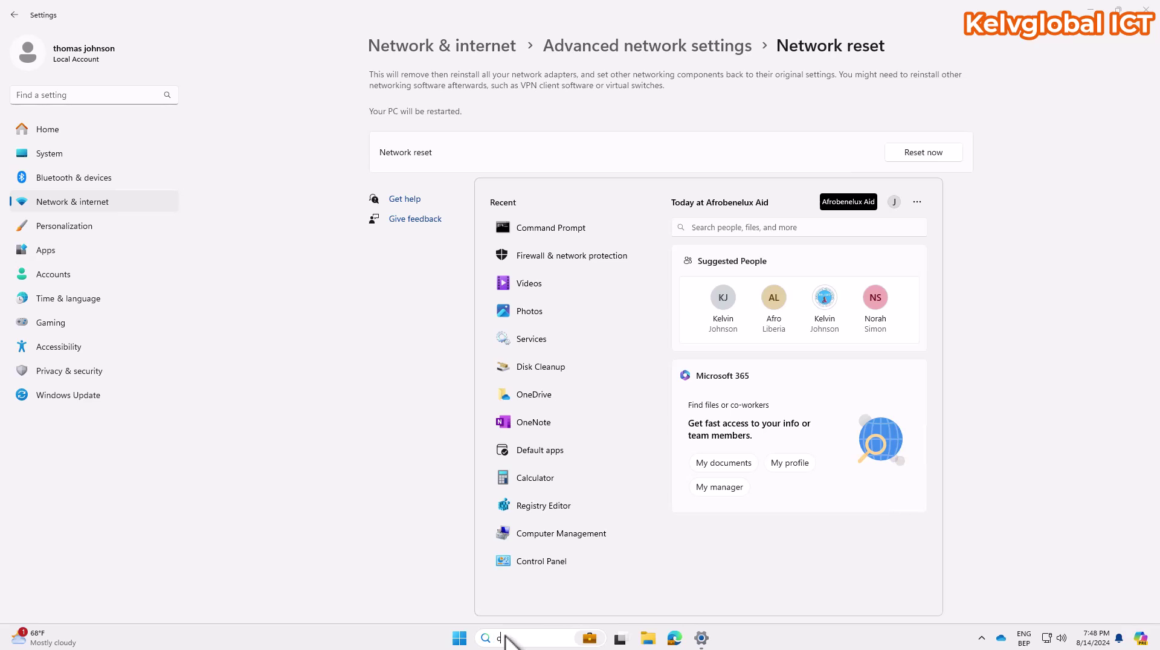
type("cmd")
key("Return")
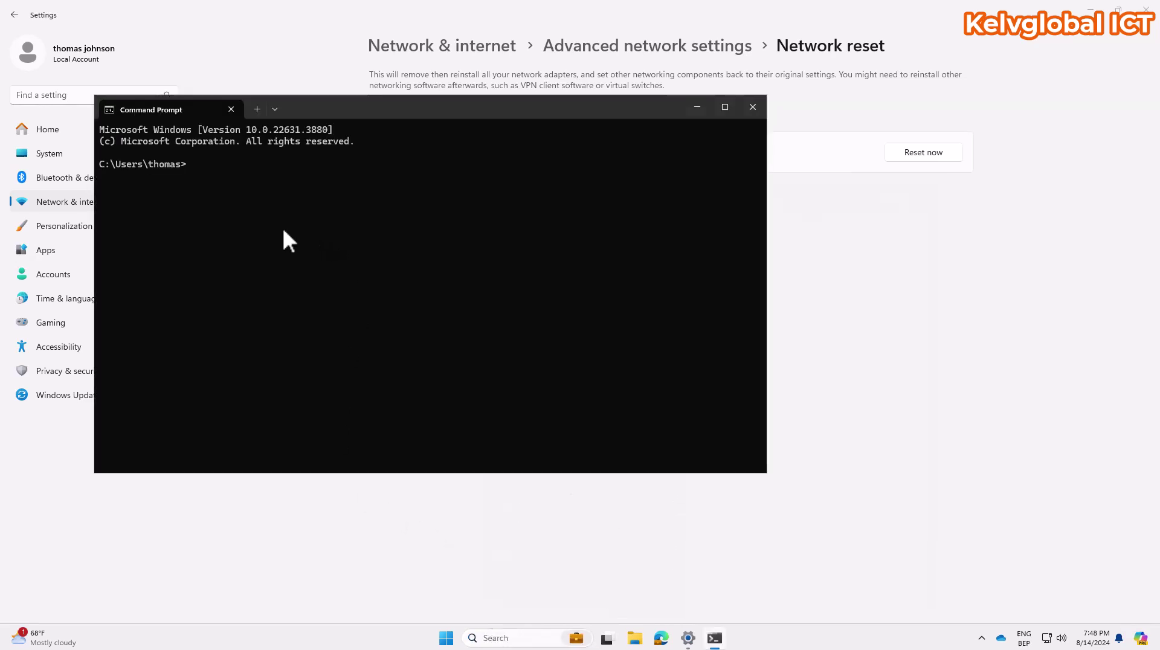
type("ping ")
type("c0001")
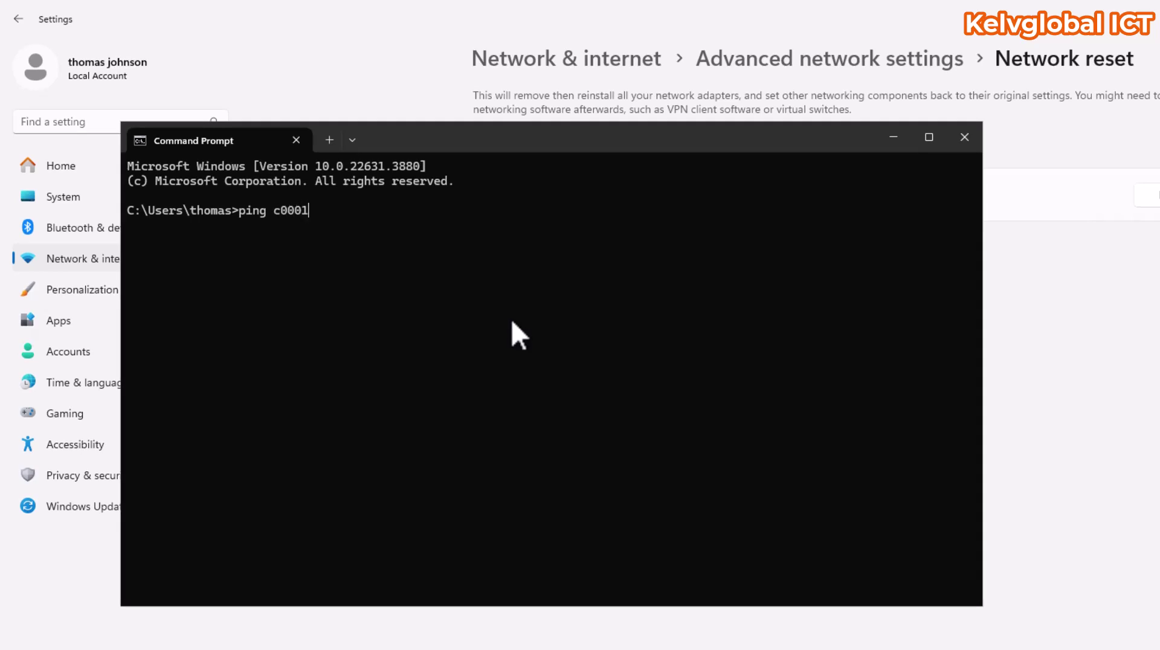
key("Return")
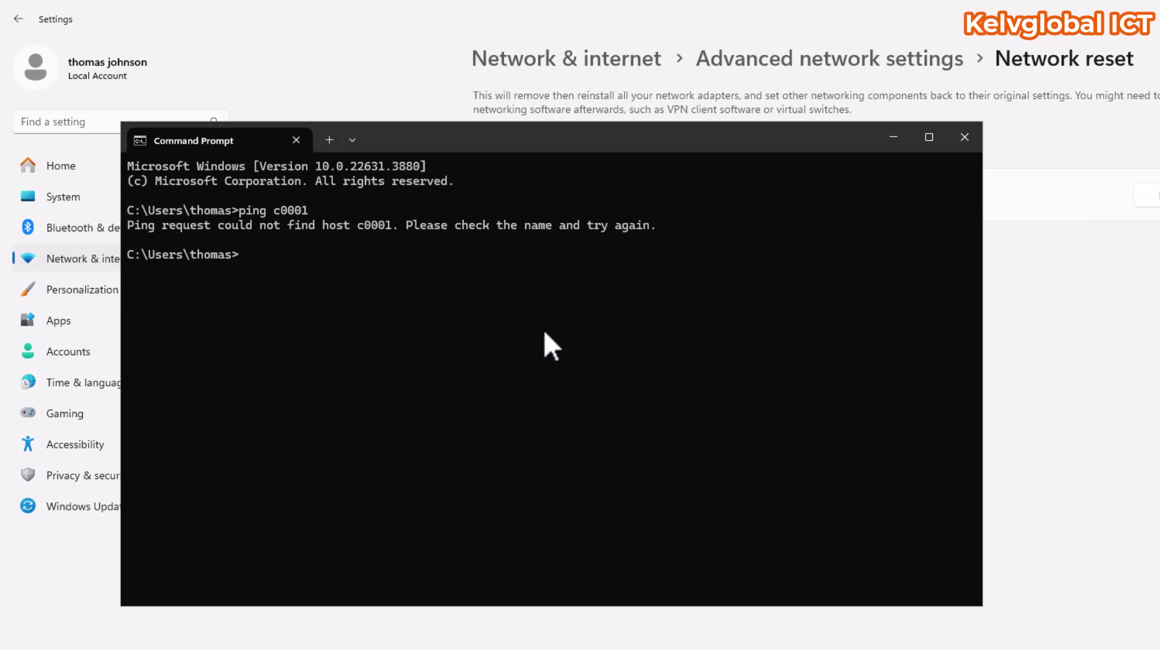
type("cls")
key("Return")
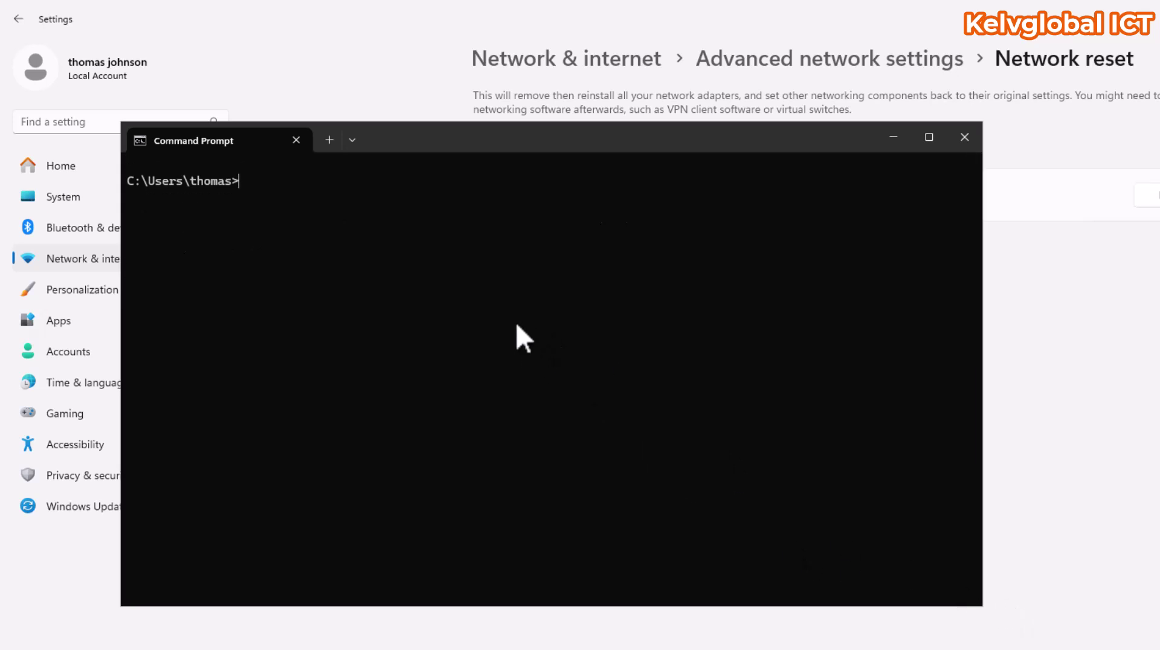
type("ping www.google.com")
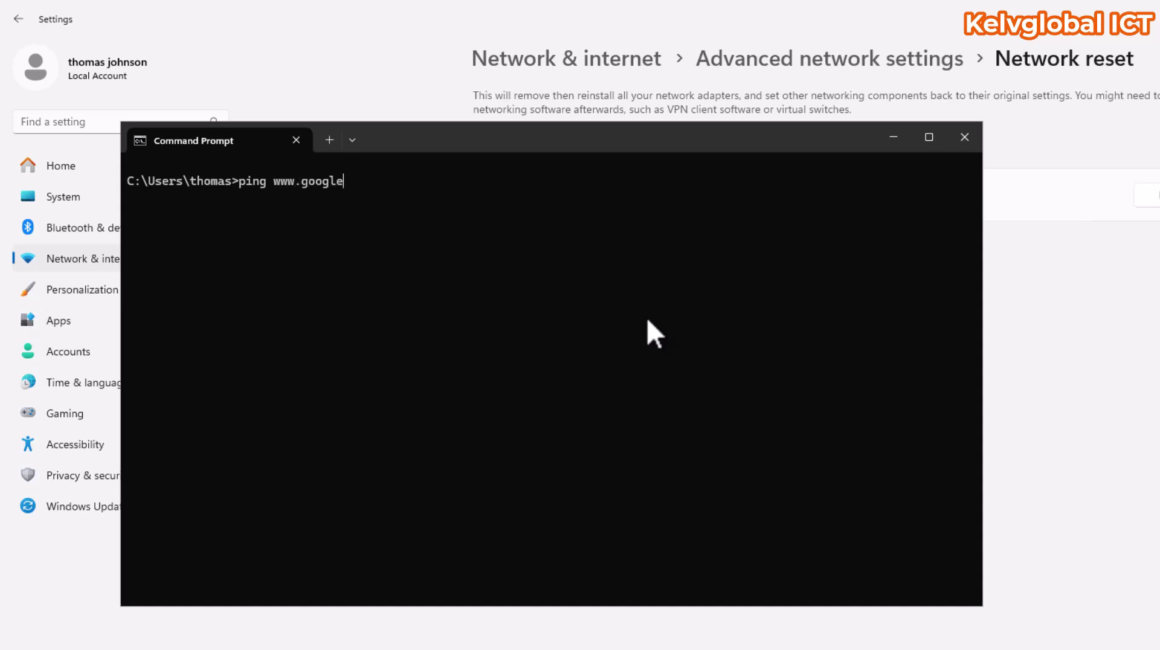
key("Return")
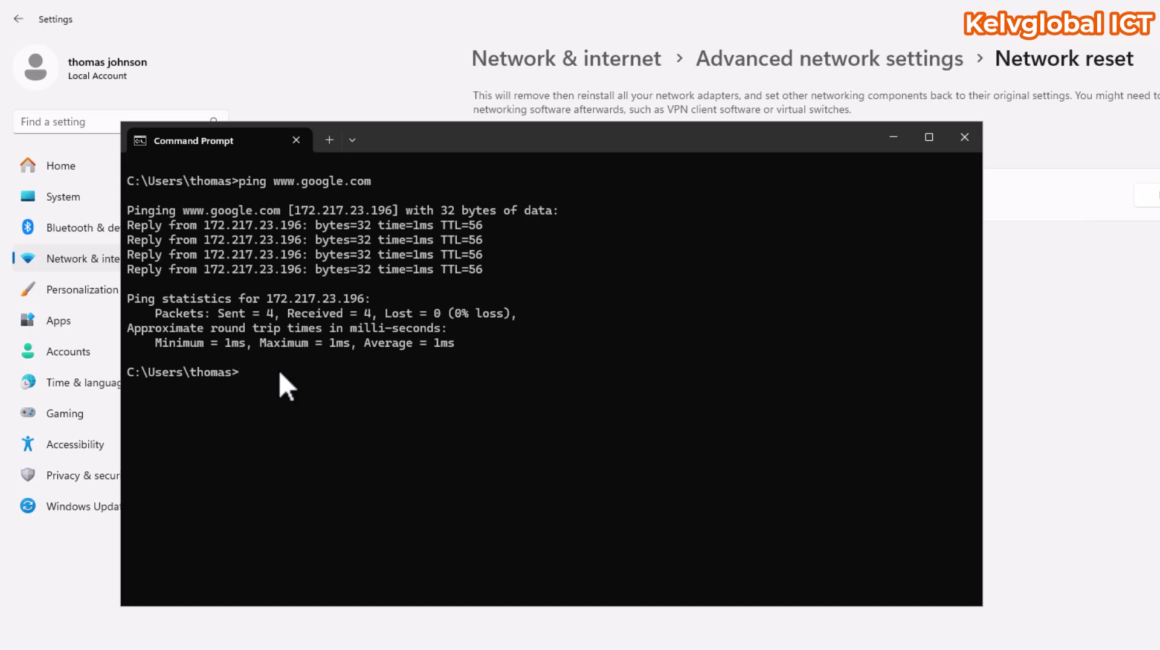
Run tracert Win001 (one hop to 10.2.0.4), then tracert google.com, cancelling it with Ctrl+C
type("tracert Win001")
key("Return")
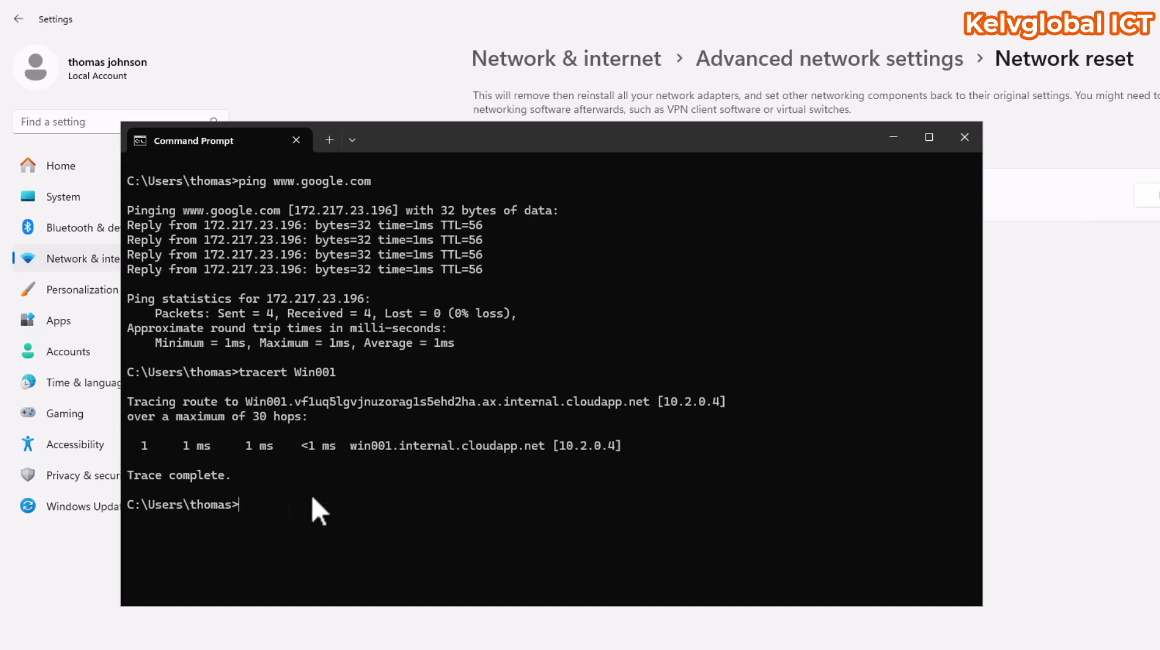
type("tracert google.com")
key("Return")
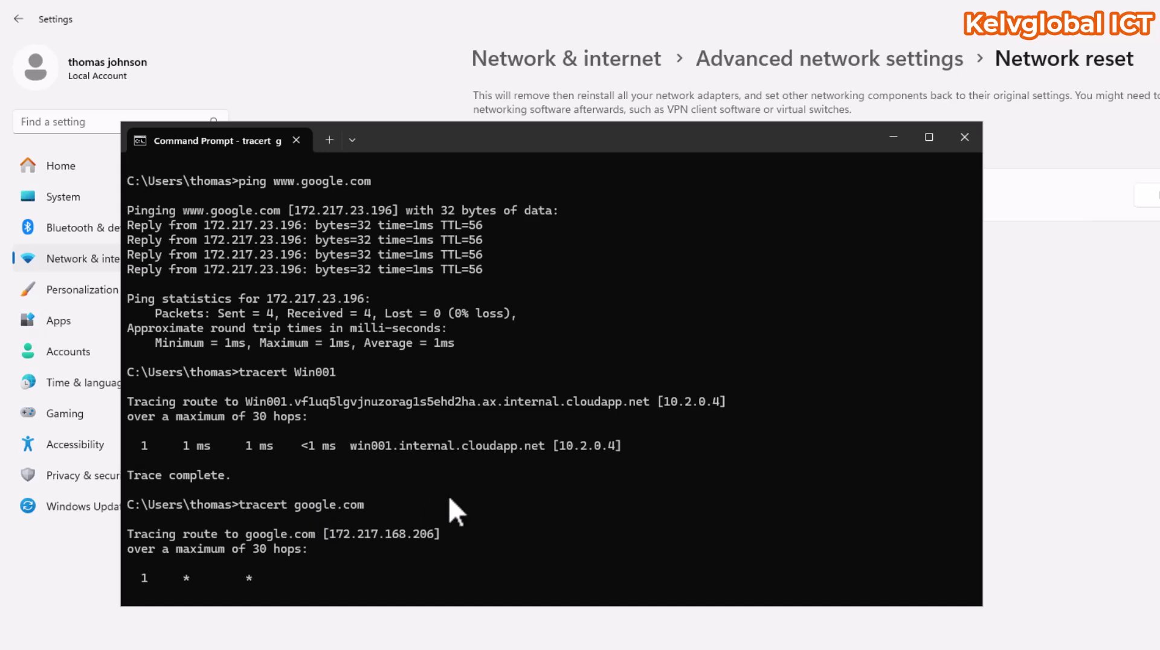
key("ctrl+c")
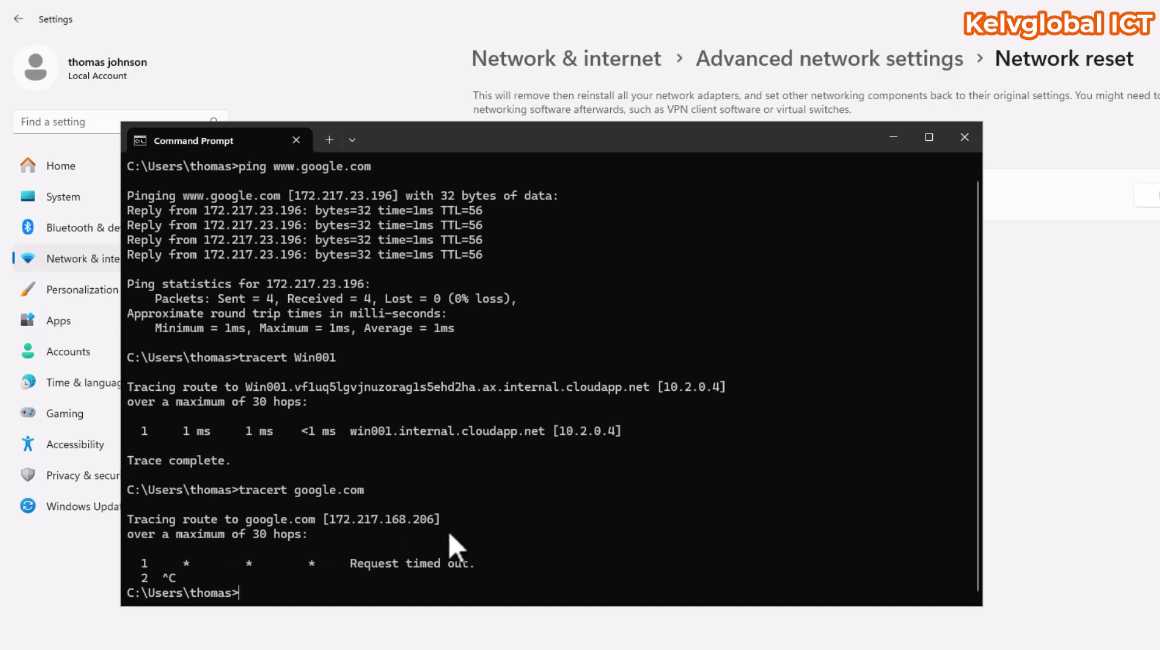
Clear the console and show the basic ipconfig output
type("cls")
key("Return")
type("ipconfig")
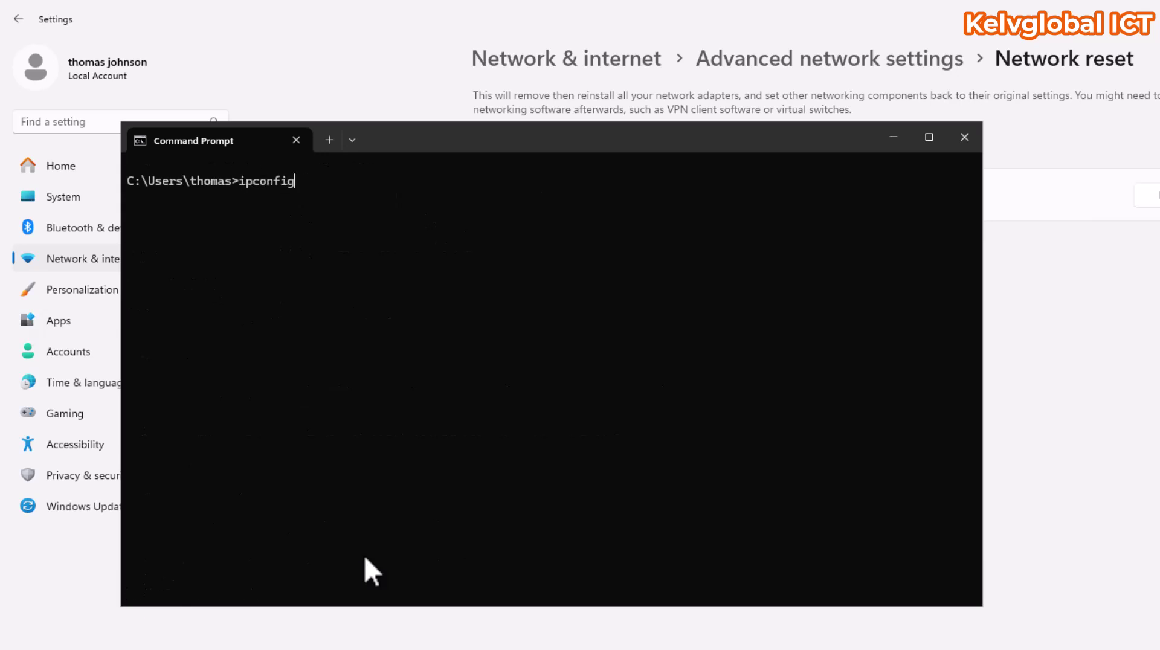
key("Return")
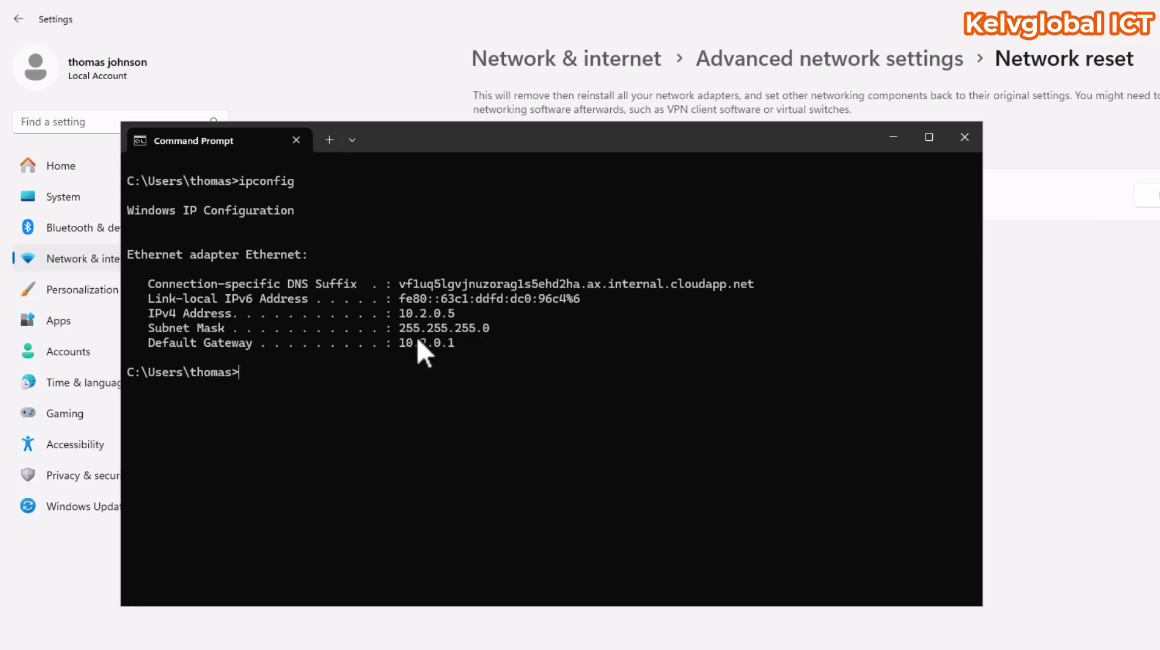
Run ipconfig /all and review the full details: IPv4 10.2.0.5, gateway 10.2.0.1
key("Up")
type("/all")
key("Return")
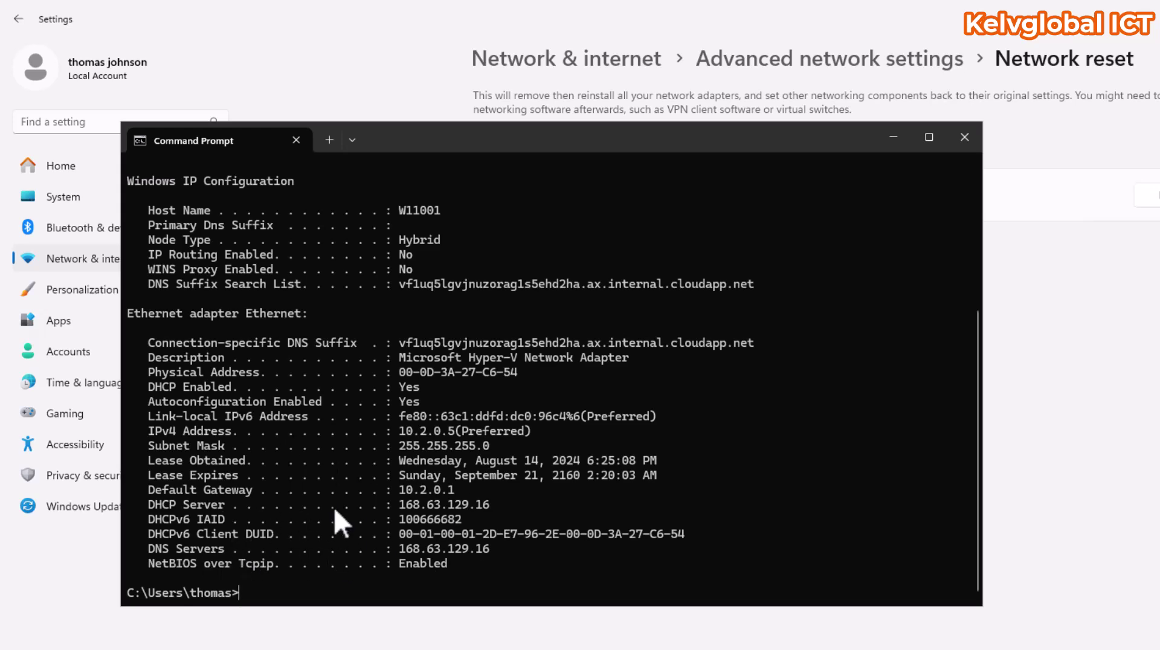
scroll(406, 423, "up", 4)
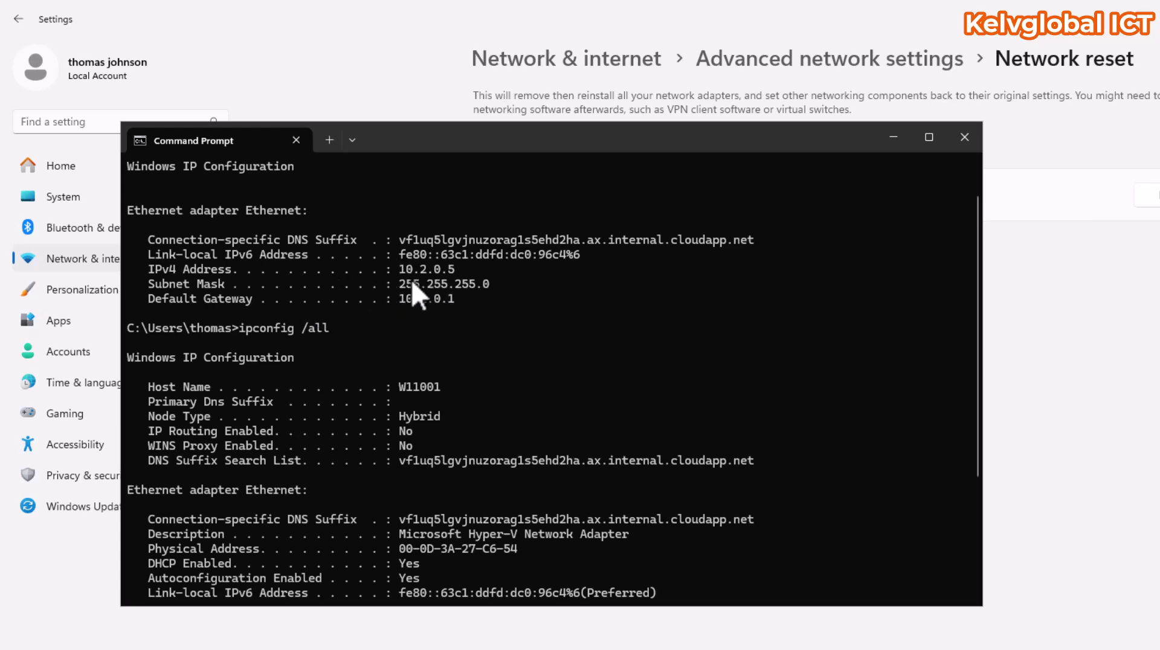
scroll(380, 311, "down", 4)
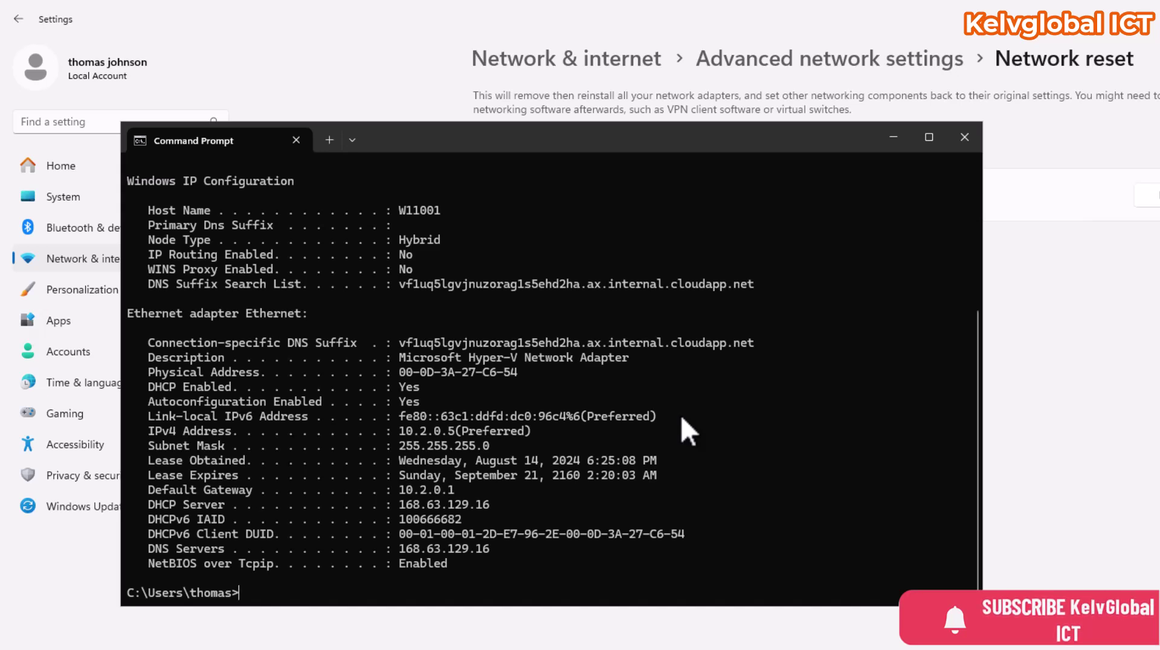
List active TCP connections with netstat, then run ipconfig again
type("netstat")
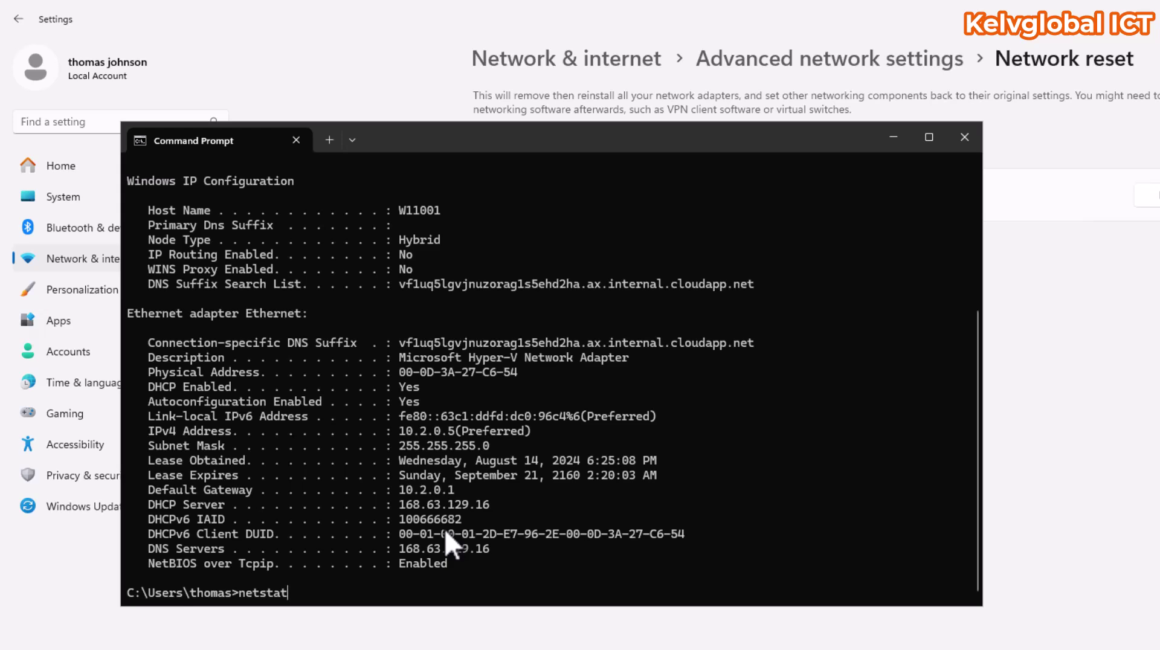
key("Return")
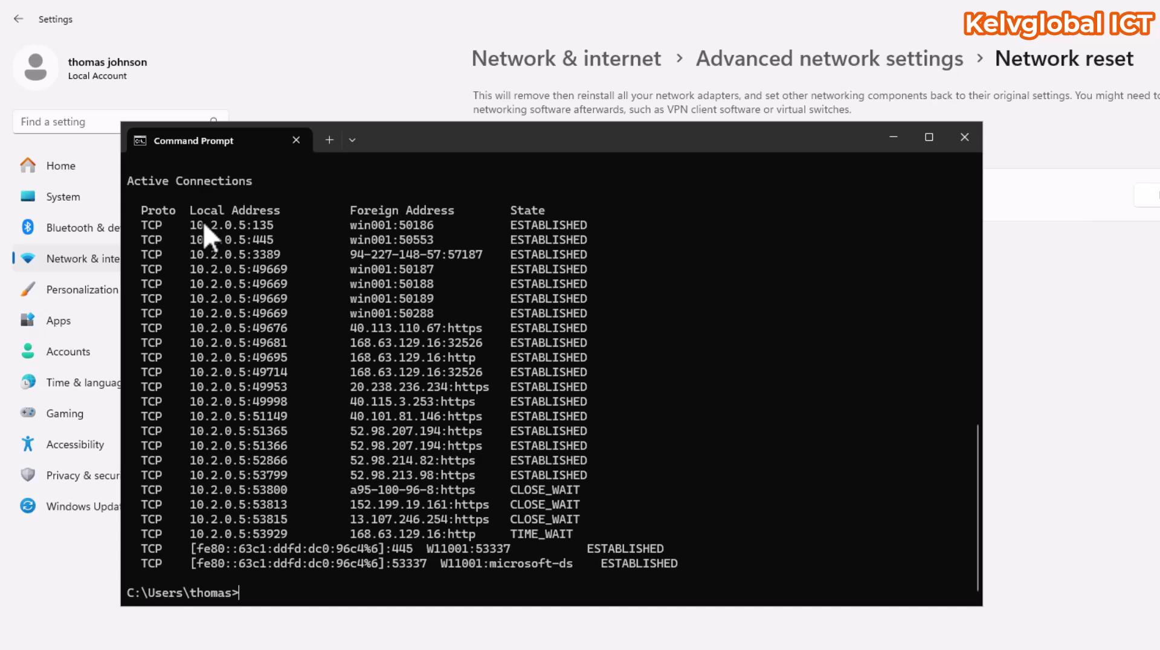
type("ipconfig")
key("Return")
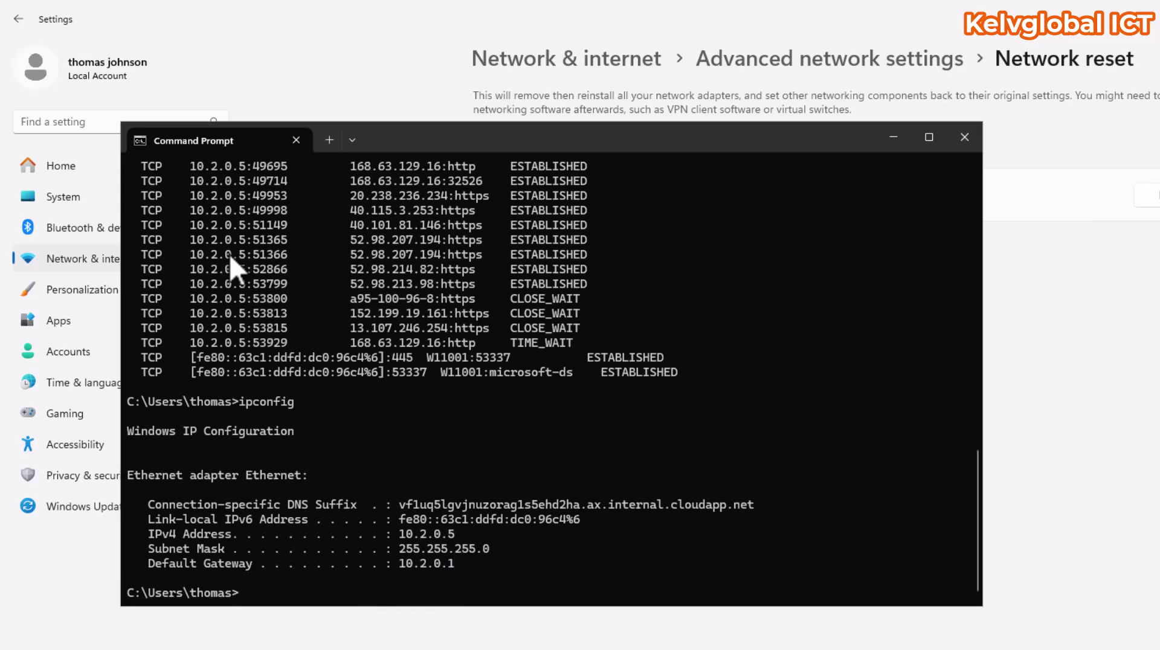
Scroll back to mark the CLOSE_WAIT and TIME_WAIT rows, then show the IP configuration once more
scroll(272, 281, "up", 4)
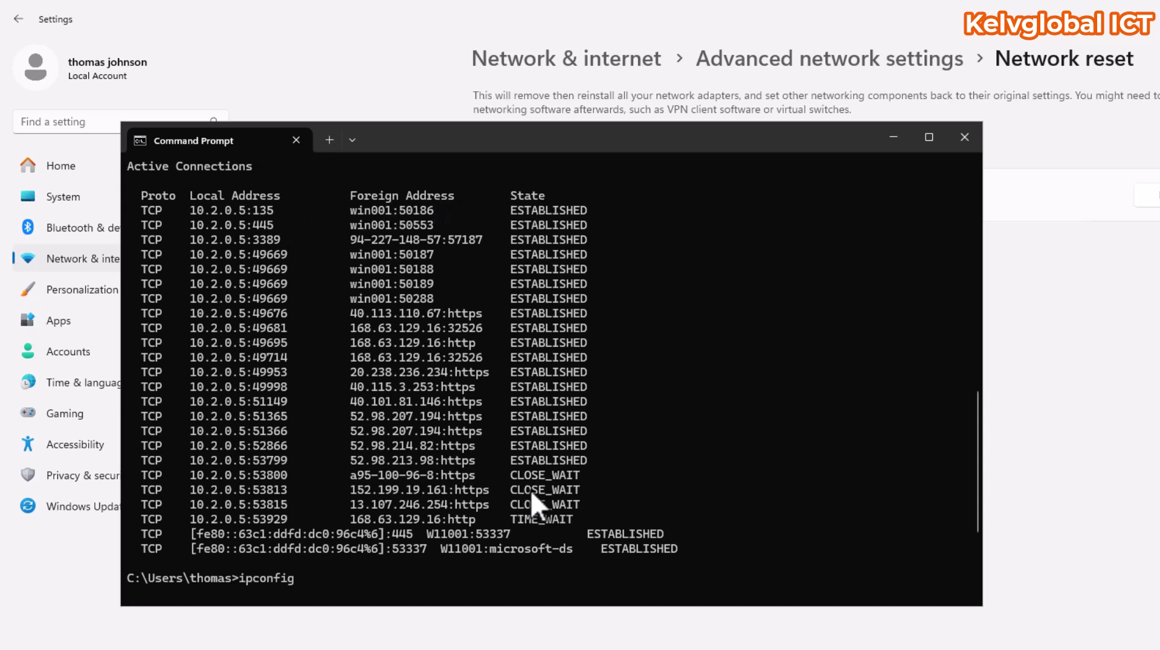
left_click_drag(573, 513, 552, 505)
left_click(554, 507)
key("Return")
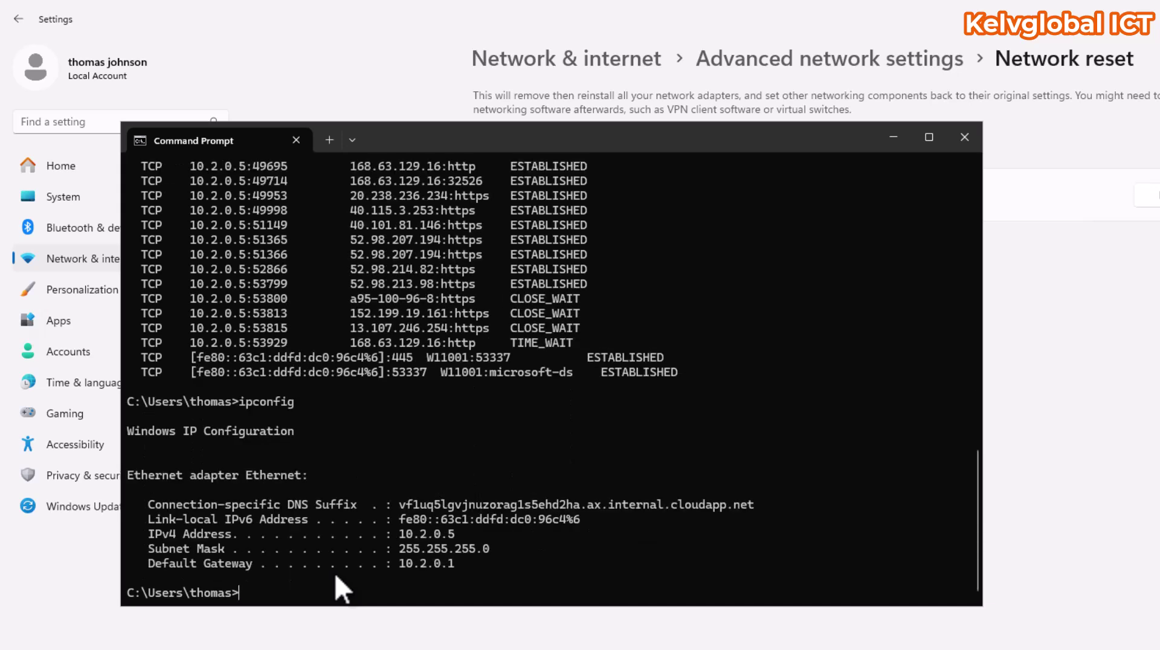
Run netsh wlan show interfaces, which reports the wlansvc service isn't running
type("netsh wlan show interfaces")
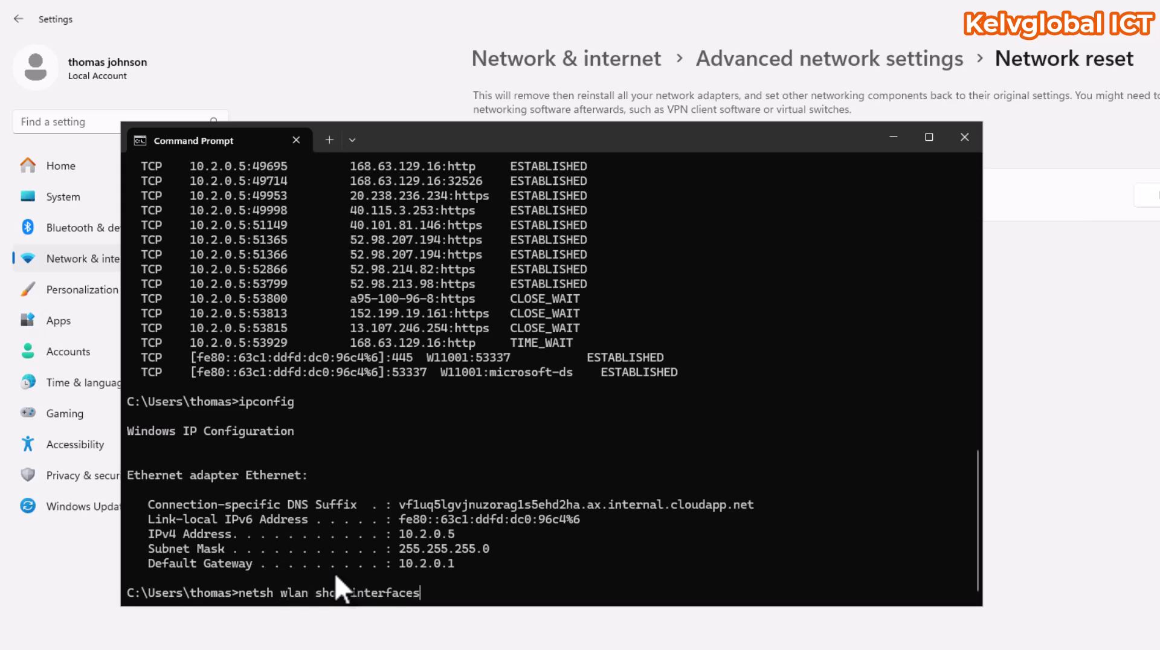
key("Return")
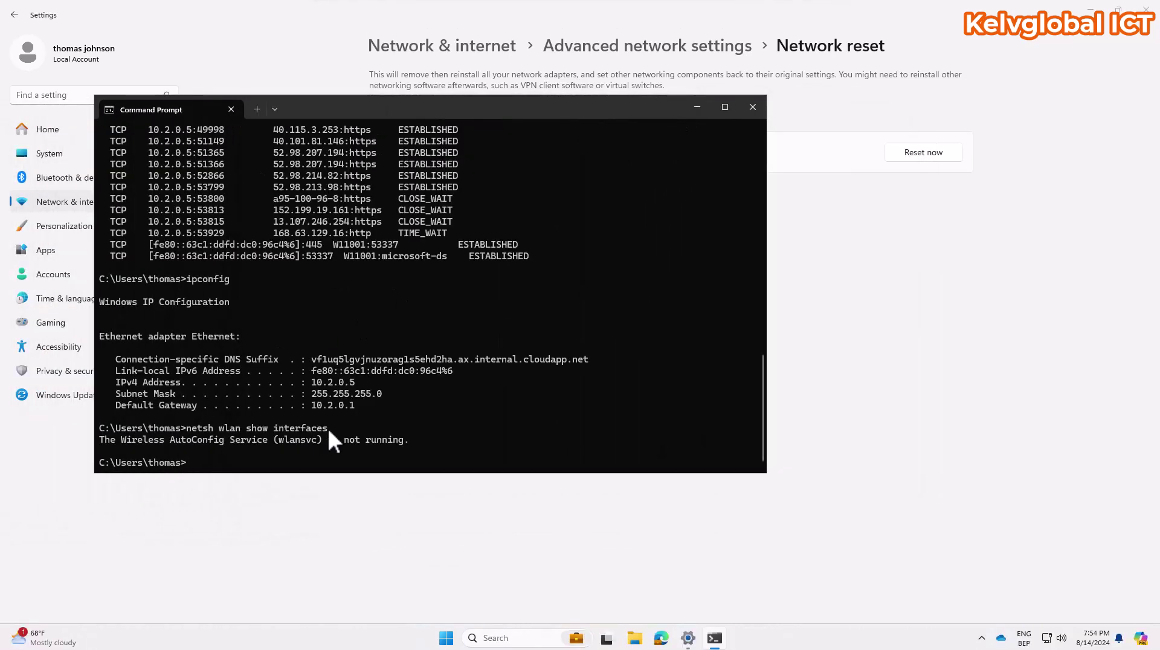
Copy the netsh wlan show interfaces command and run it in a second Command Prompt, showing the disconnected Intel Wi-Fi 6 AX200
left_click_drag(328, 426, 188, 429)
key("ctrl+c")
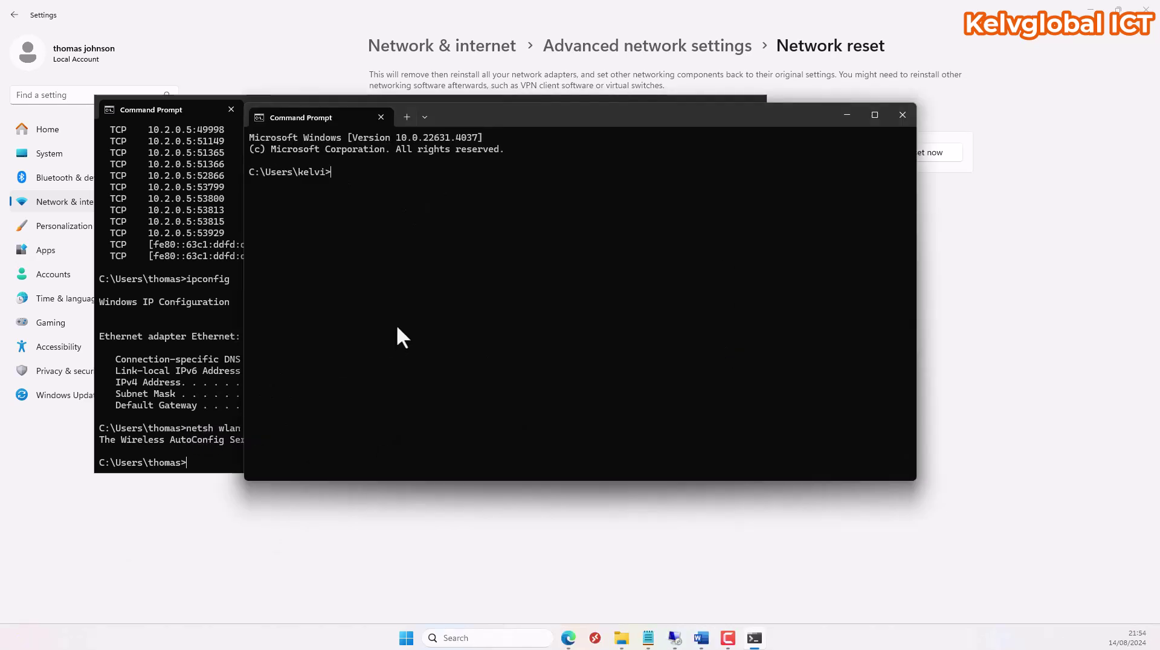
key("ctrl+v")
key("Return")
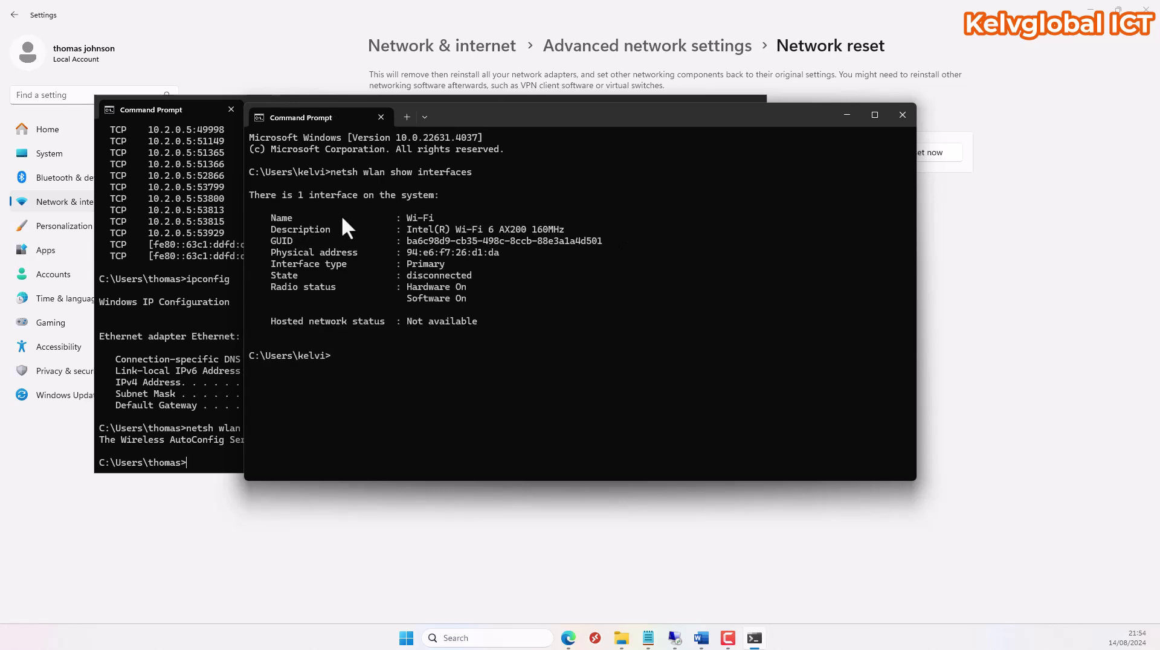